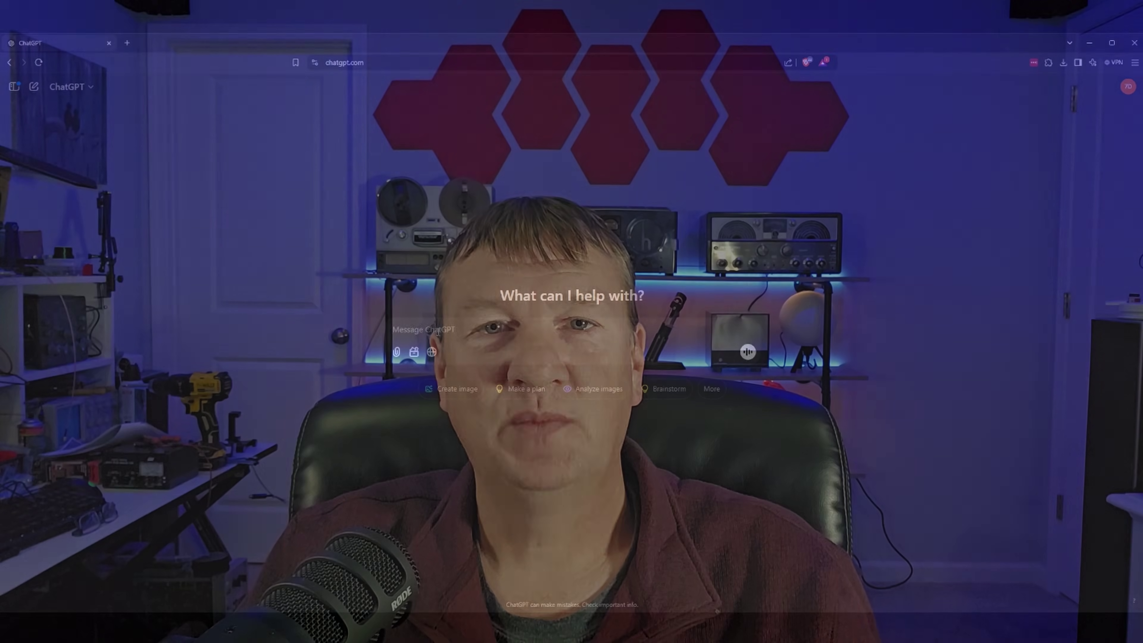
Ask 'How do you make a 40m dipole' and read the seven build steps and tips.
type("How do you")
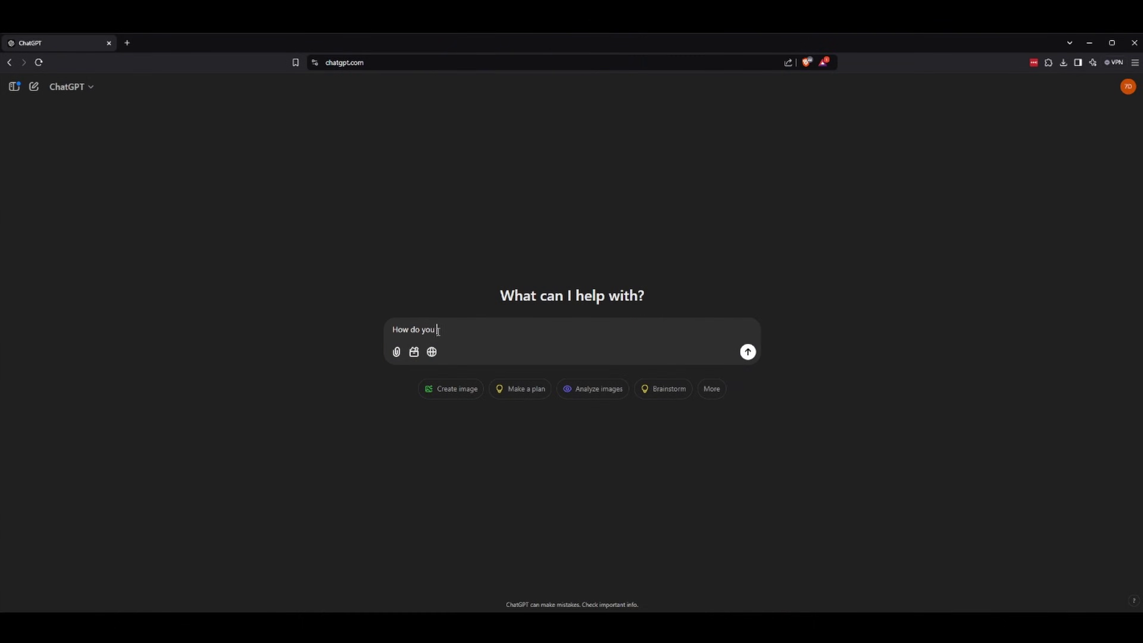
type(" make a 40m dipole")
key("Return")
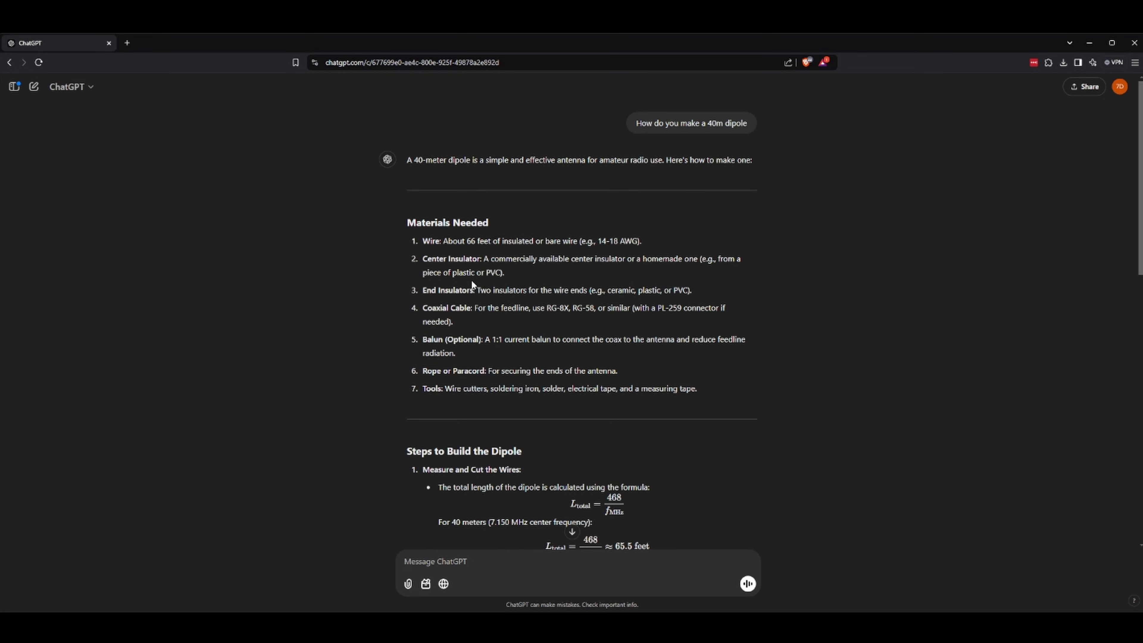
scroll(479, 276, "down", 6)
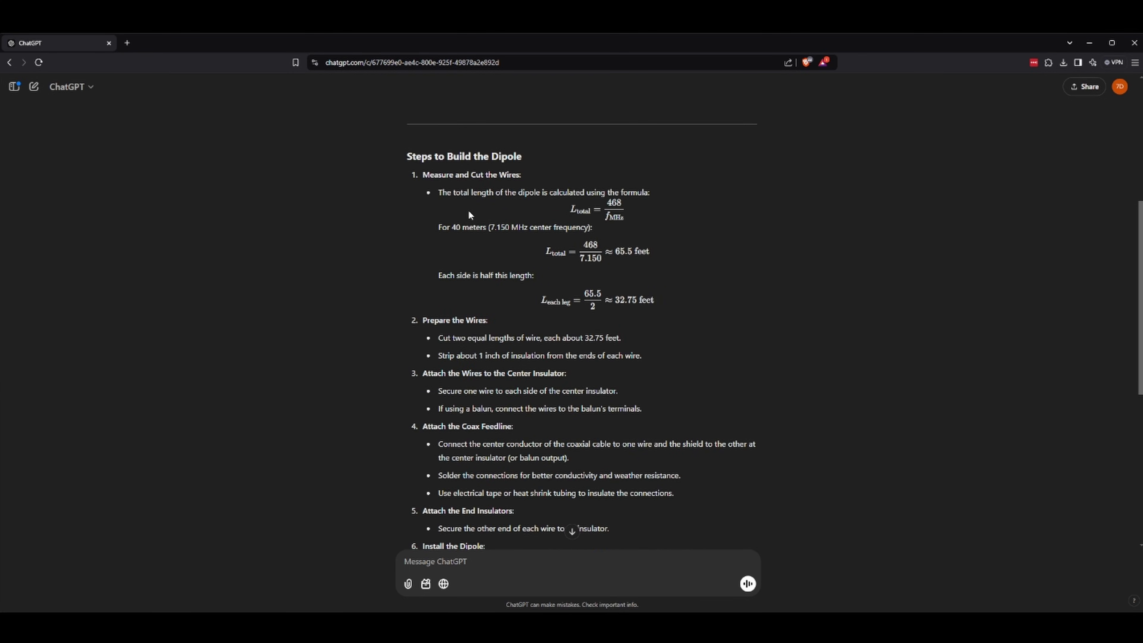
scroll(482, 234, "down", 1)
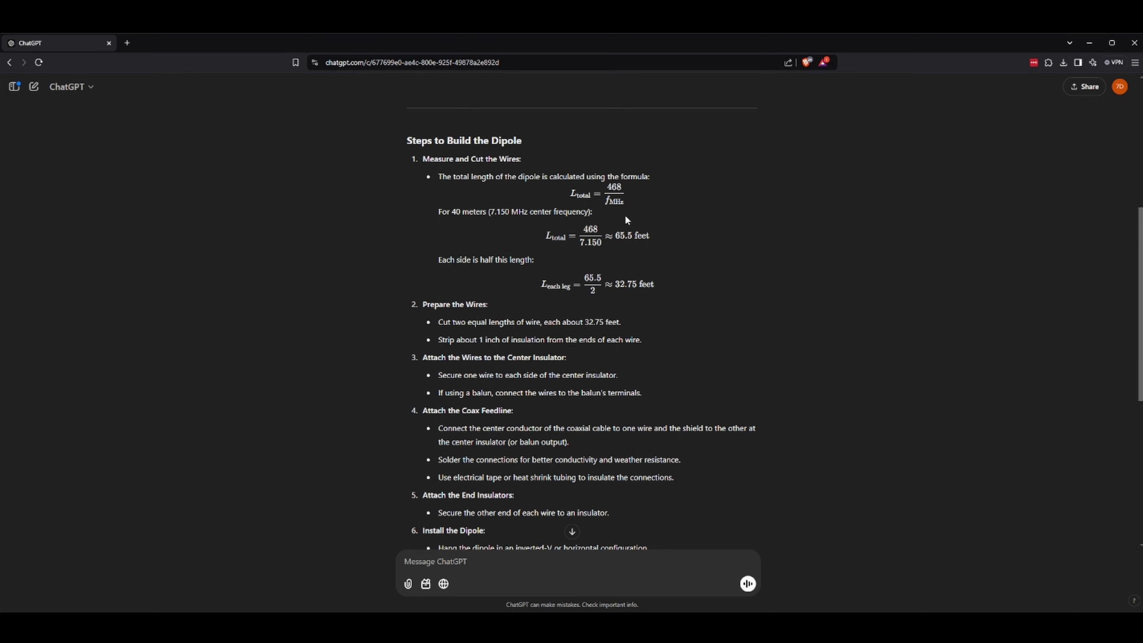
scroll(580, 354, "down", 4)
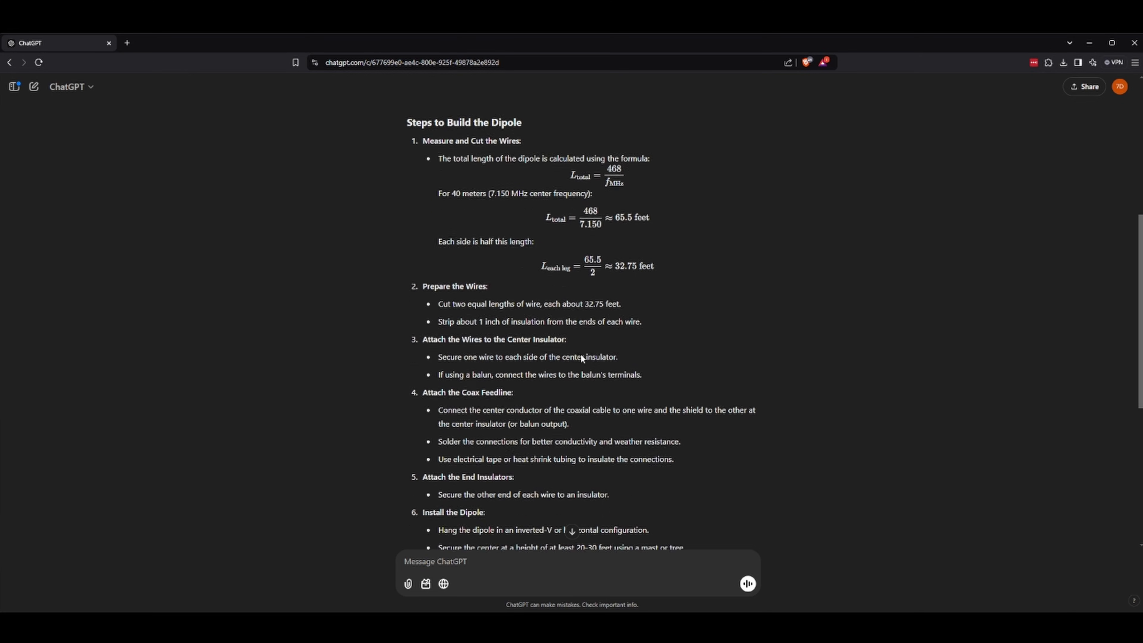
scroll(580, 354, "down", 2)
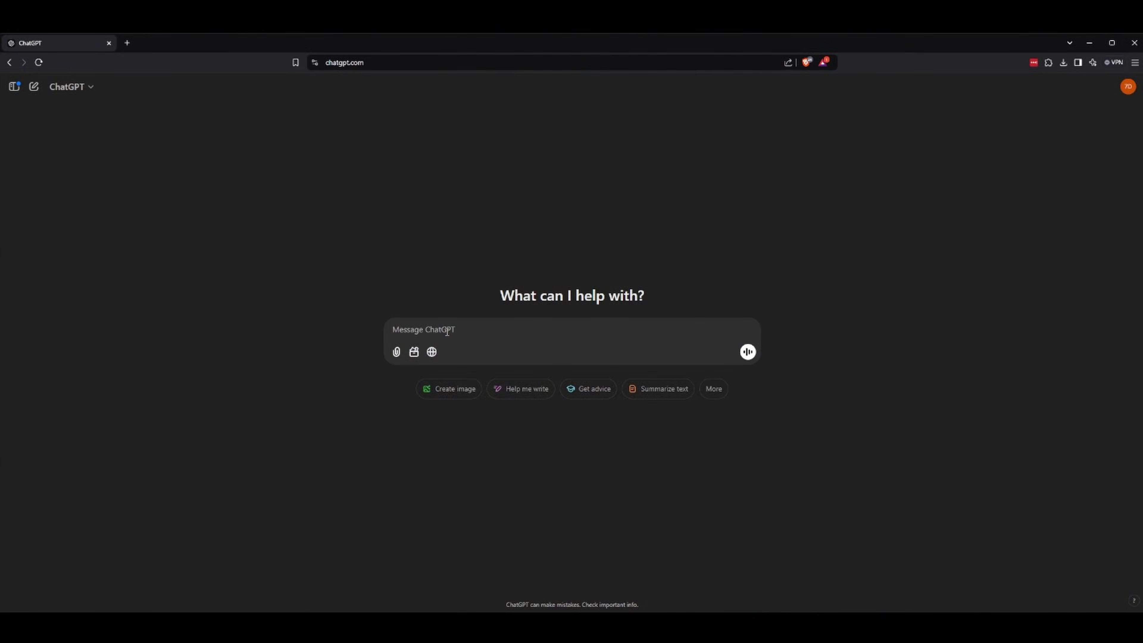
Send the prepared 40–10 m EFHW antenna request and read the materials and build instructions.
type("I want to make a 40 to 10 meter efhw antenna. Please provide me with a list of materials I need and detailed instructions on how to build it")
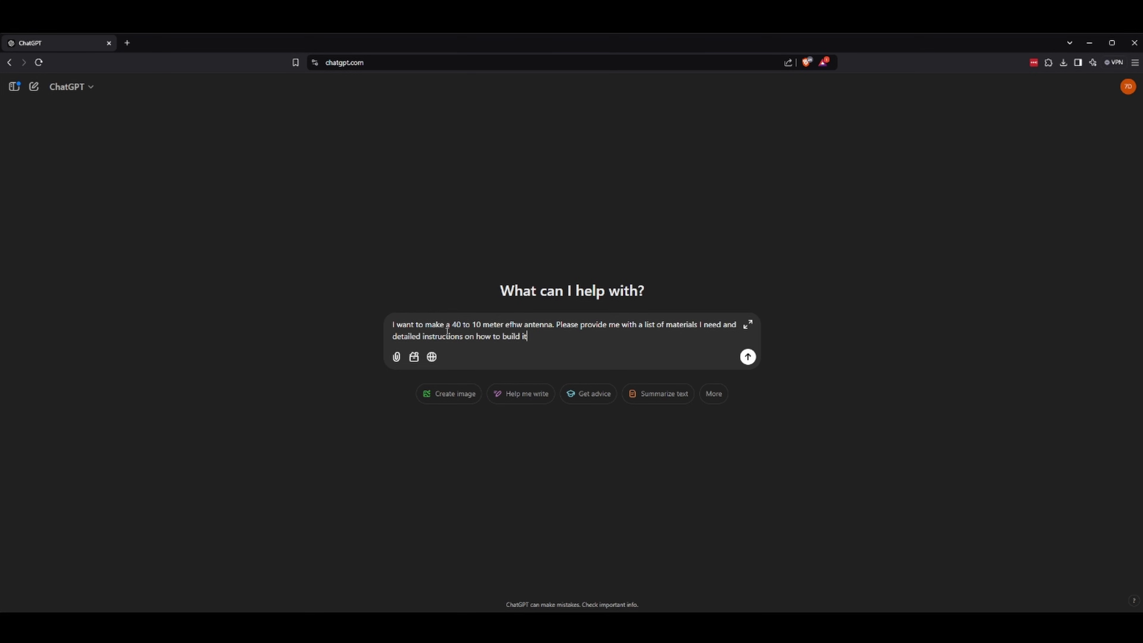
key("Return")
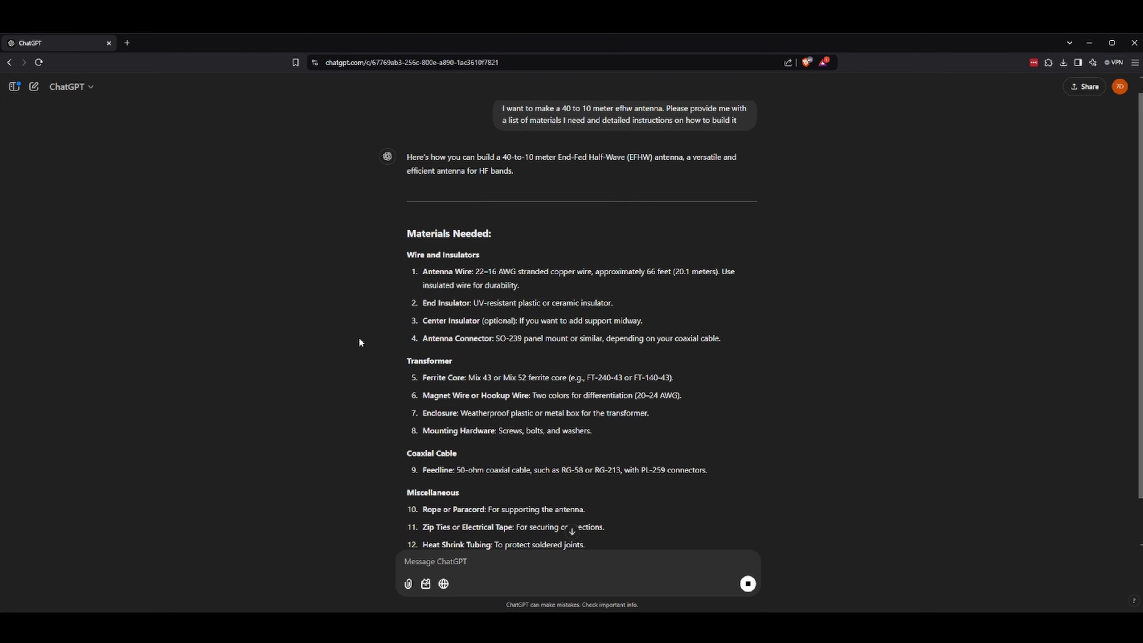
scroll(512, 329, "down", 2)
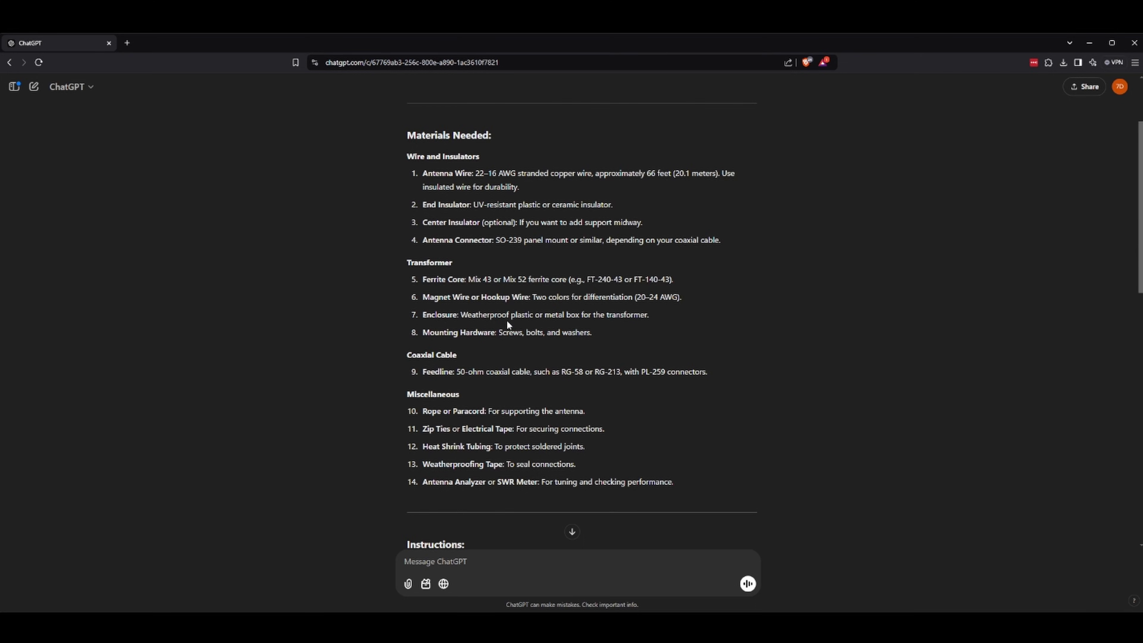
scroll(508, 321, "down", 1)
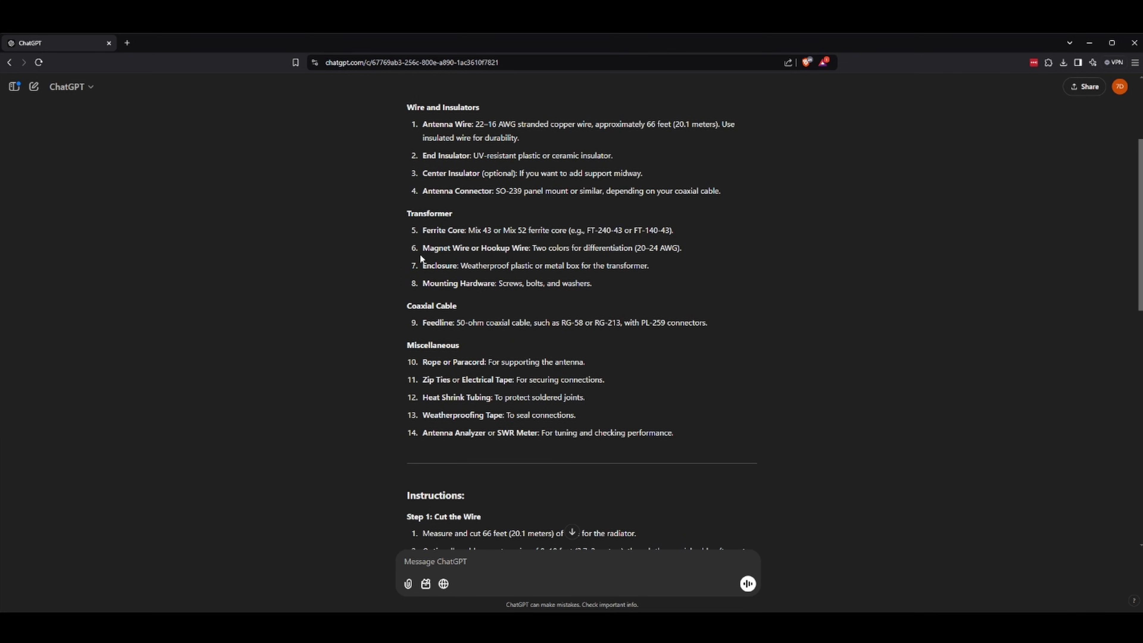
scroll(517, 261, "down", 2)
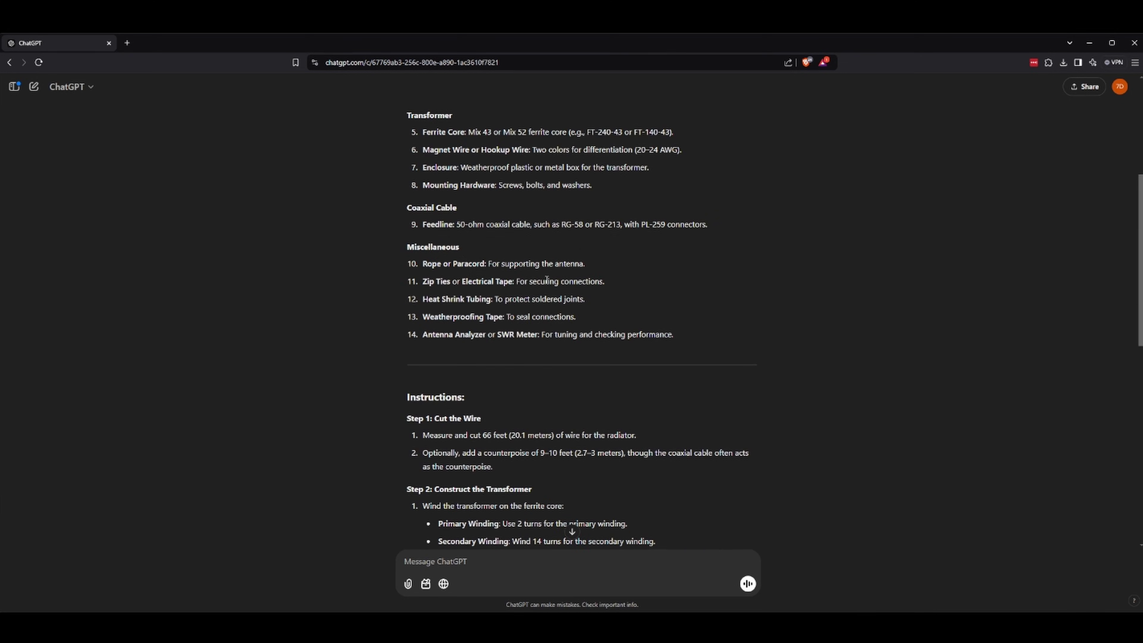
scroll(547, 280, "down", 5)
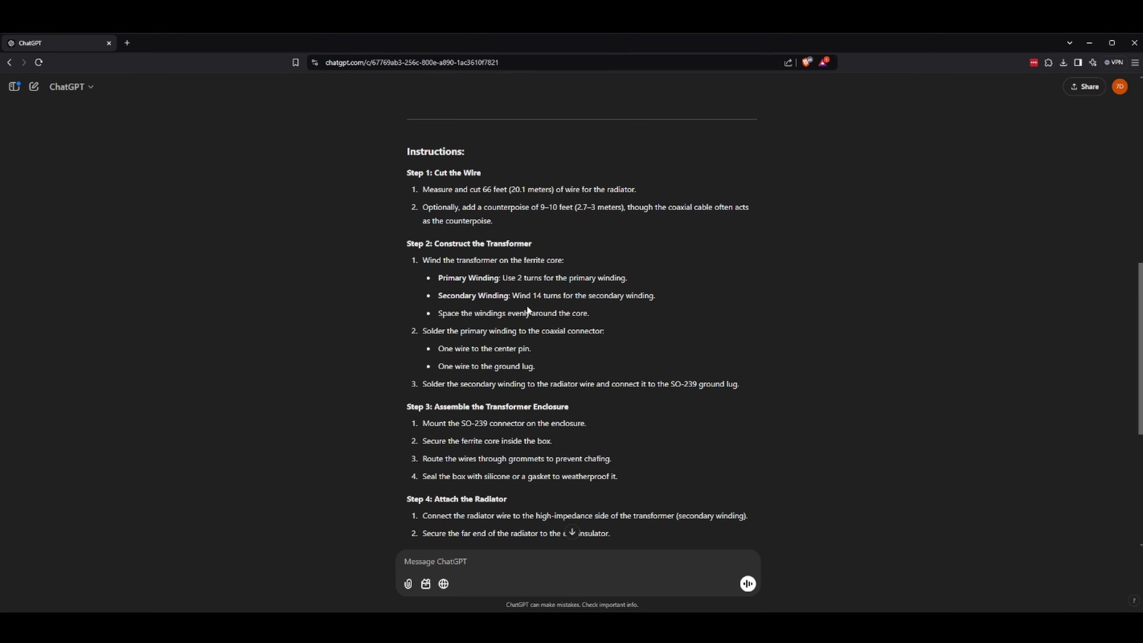
scroll(527, 306, "down", 1)
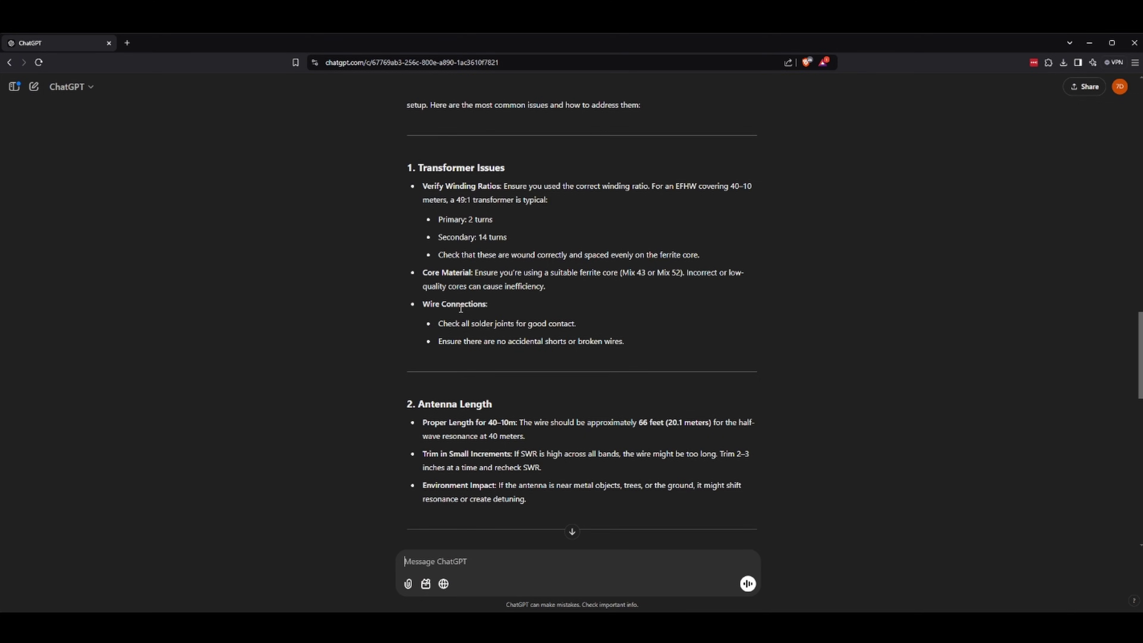
Read through the six-part EFHW antenna troubleshooting guide.
scroll(460, 309, "down", 8)
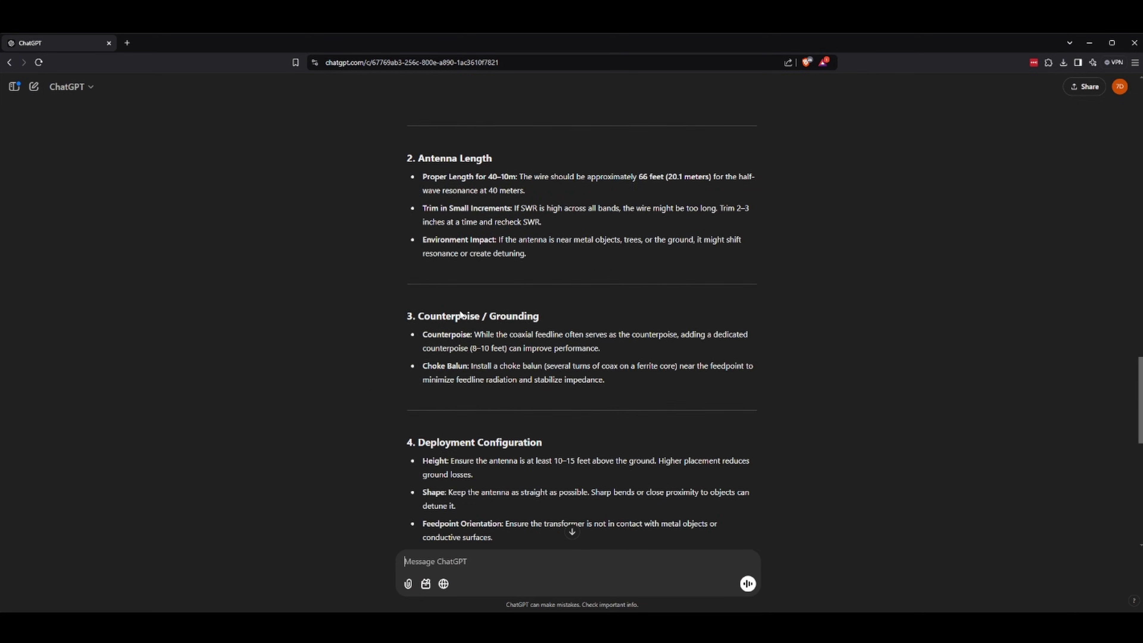
scroll(460, 310, "down", 7)
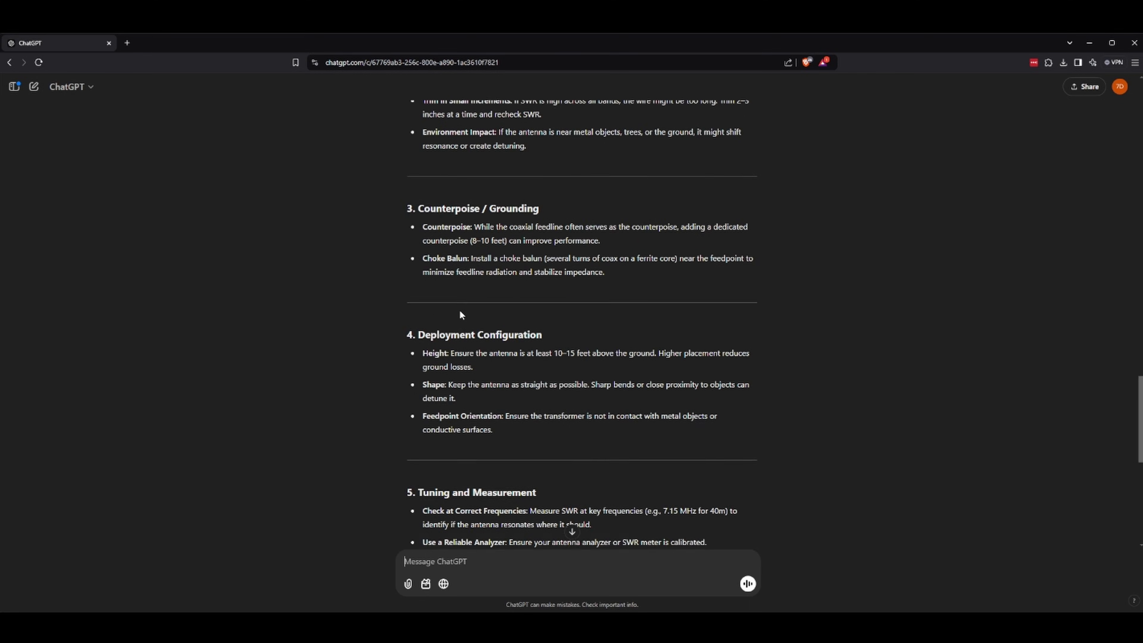
scroll(460, 310, "down", 3)
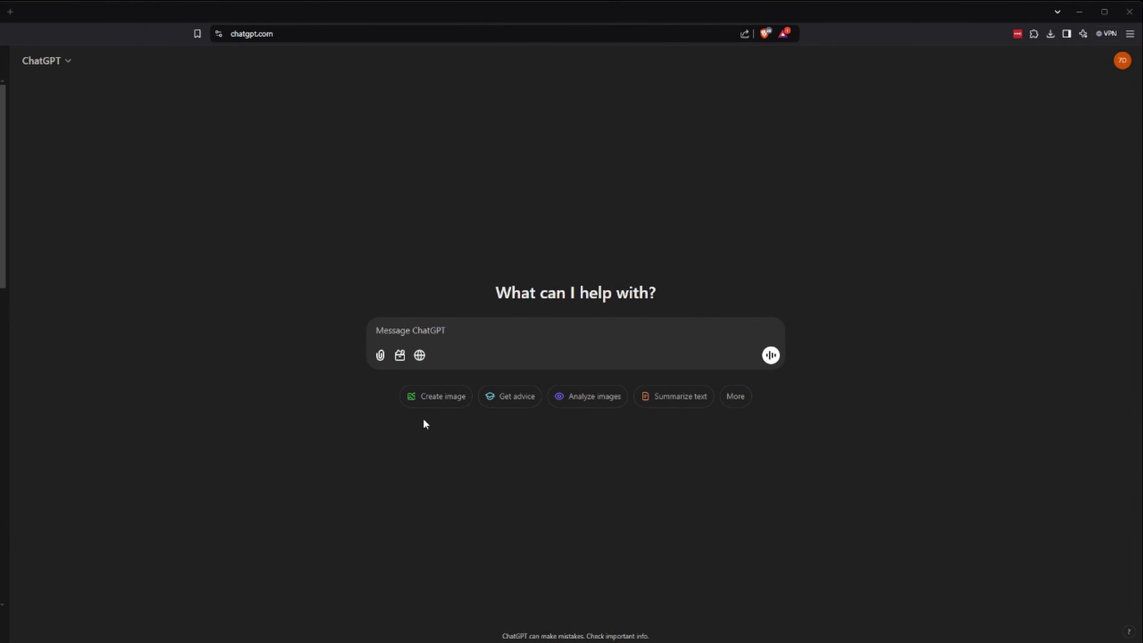
Attach a photo and ask 'I am not getting any audio out can you help me?'.
key("ctrl+v")
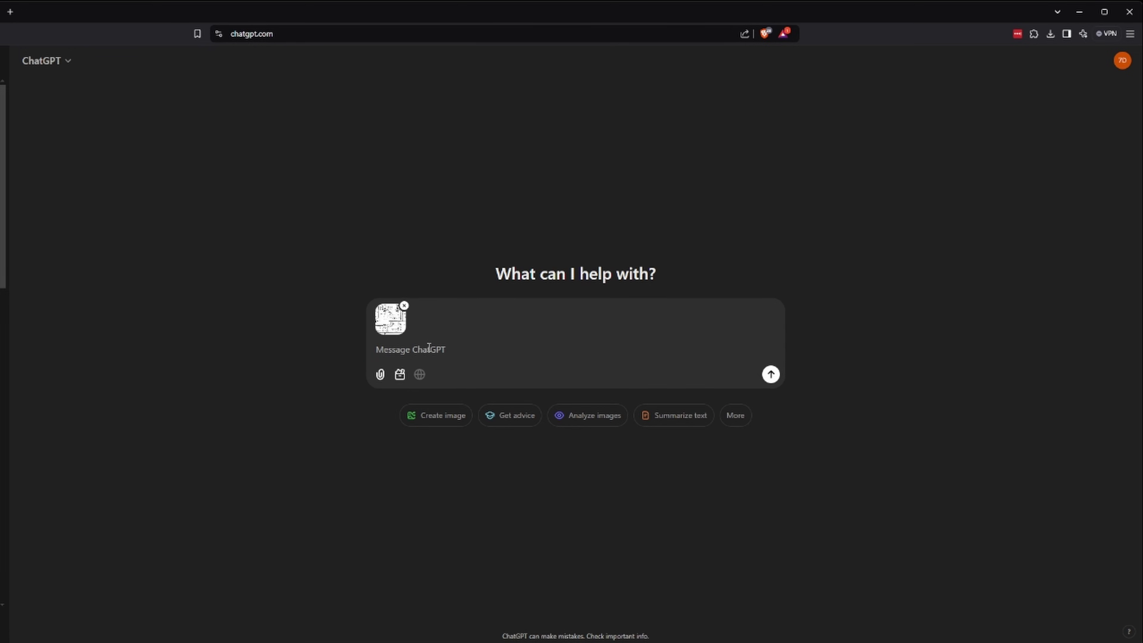
type("I am not getting any audio out can you help me?")
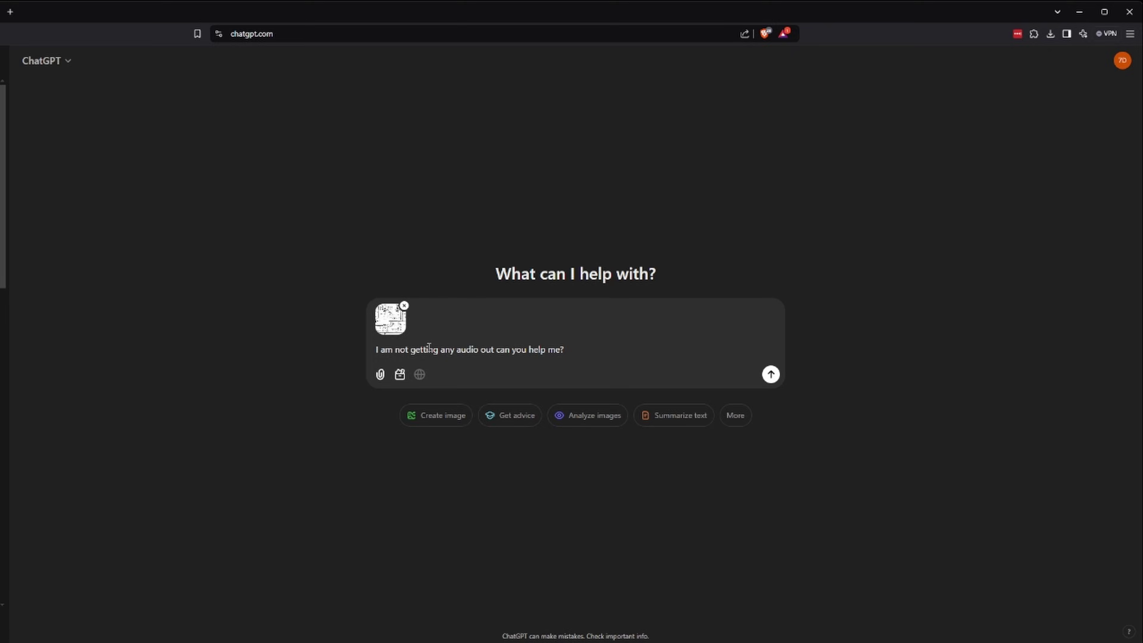
key("Return")
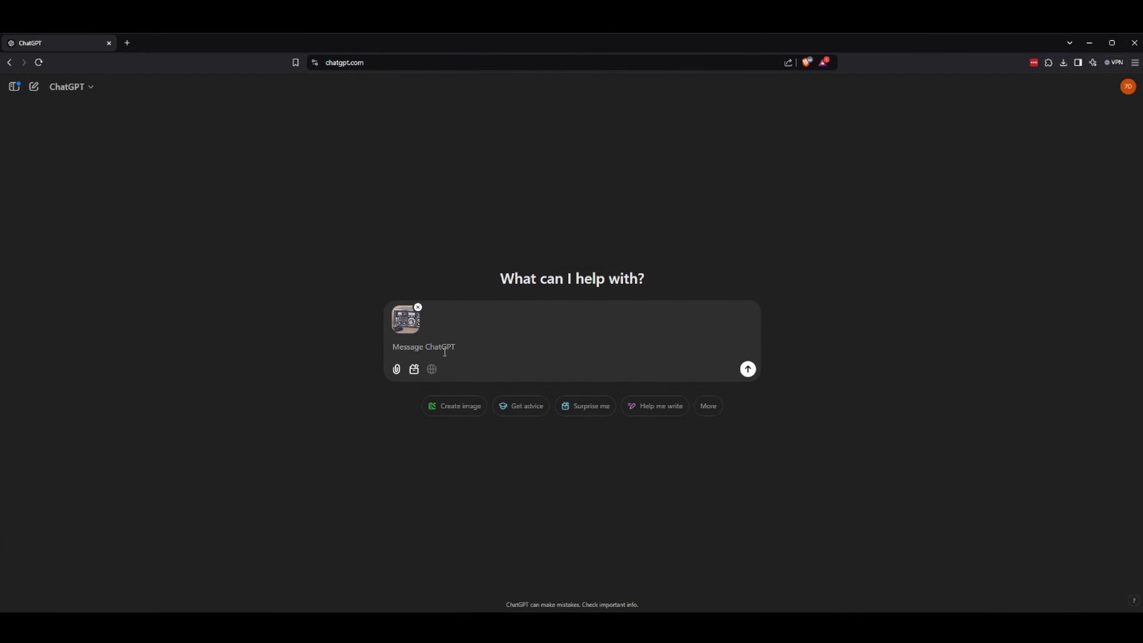
Ask 'Can you tell me how to use this radio?' with the photo and read the guide.
type("Can you tell me how to use this radio?")
key("Return")
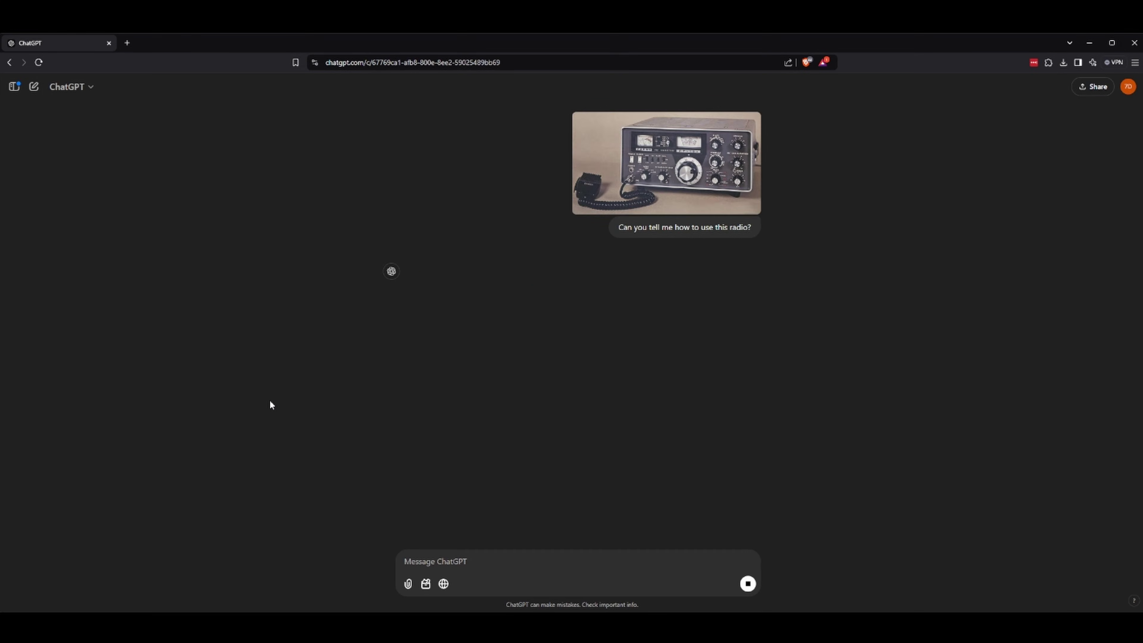
scroll(332, 335, "down", 3)
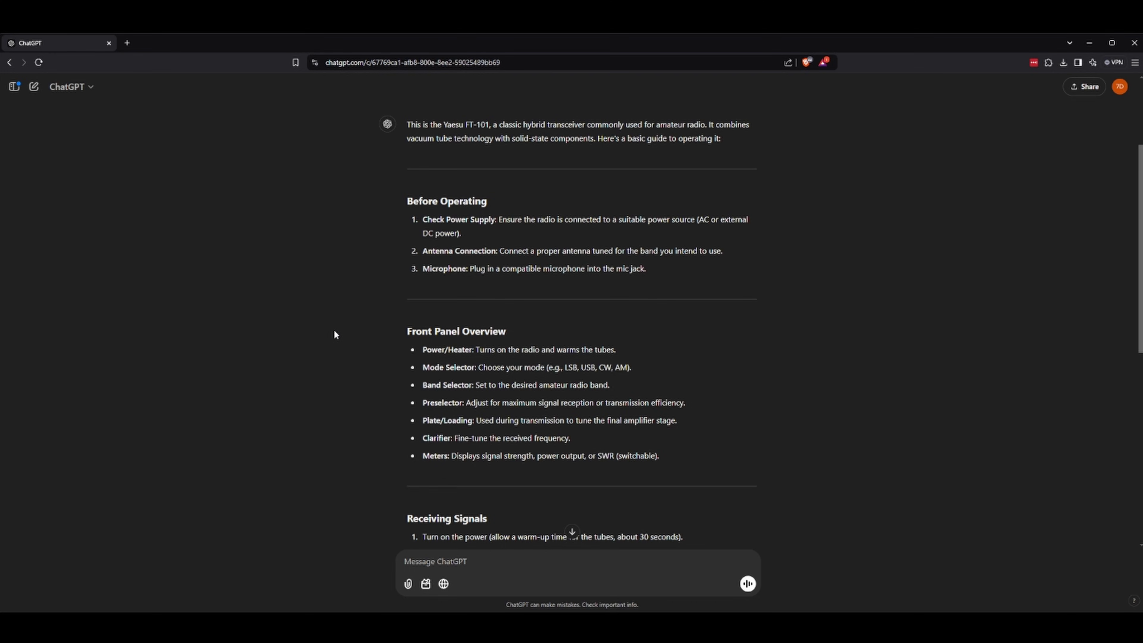
scroll(352, 359, "down", 5)
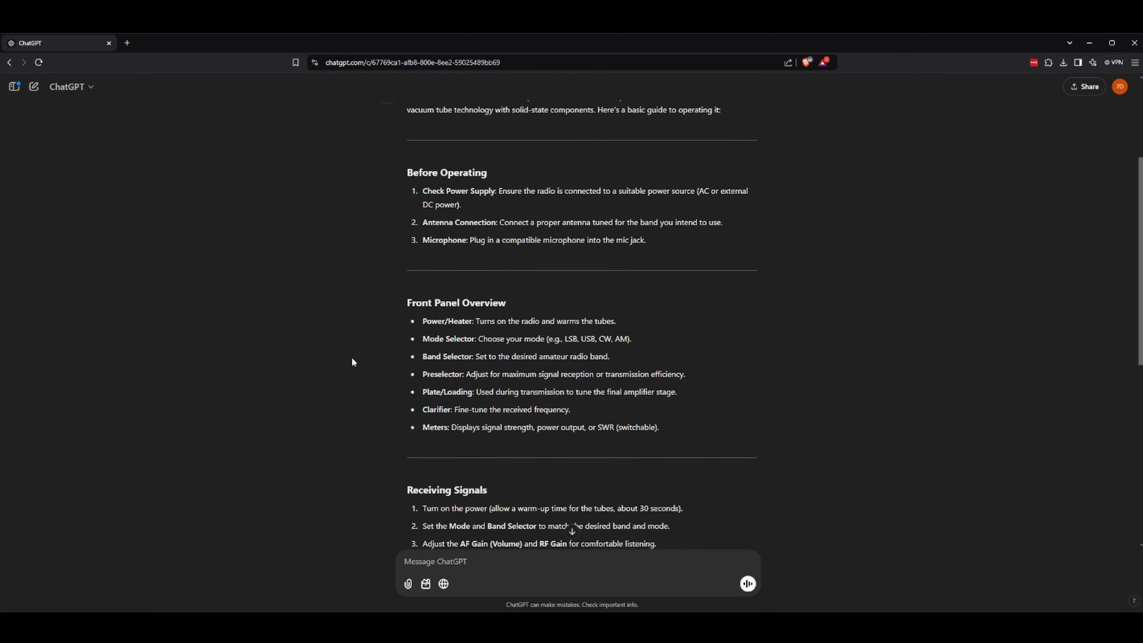
scroll(351, 357, "down", 4)
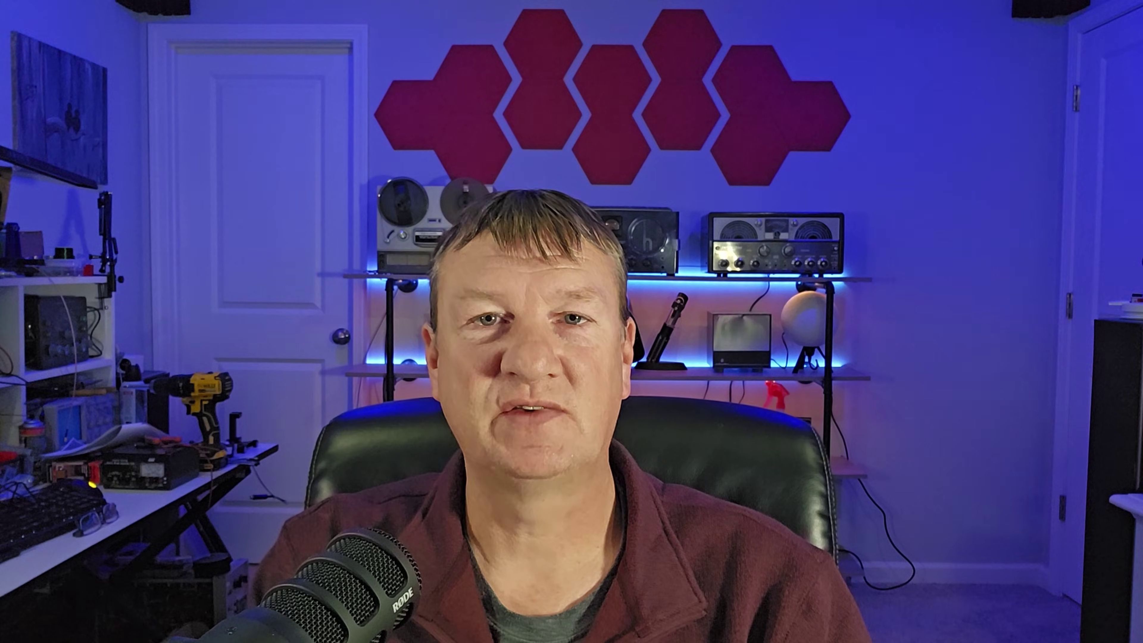
Ask 'How do you tune the transmitter', then start a blank new chat.
type("How")
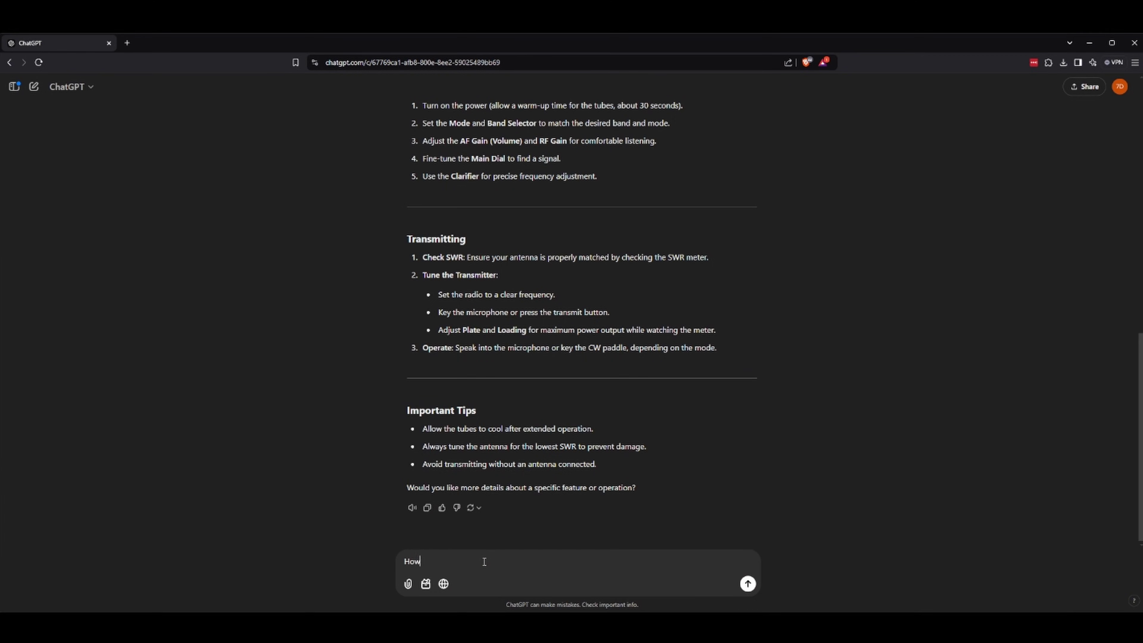
type(" do you tune the transmitter")
key("Return")
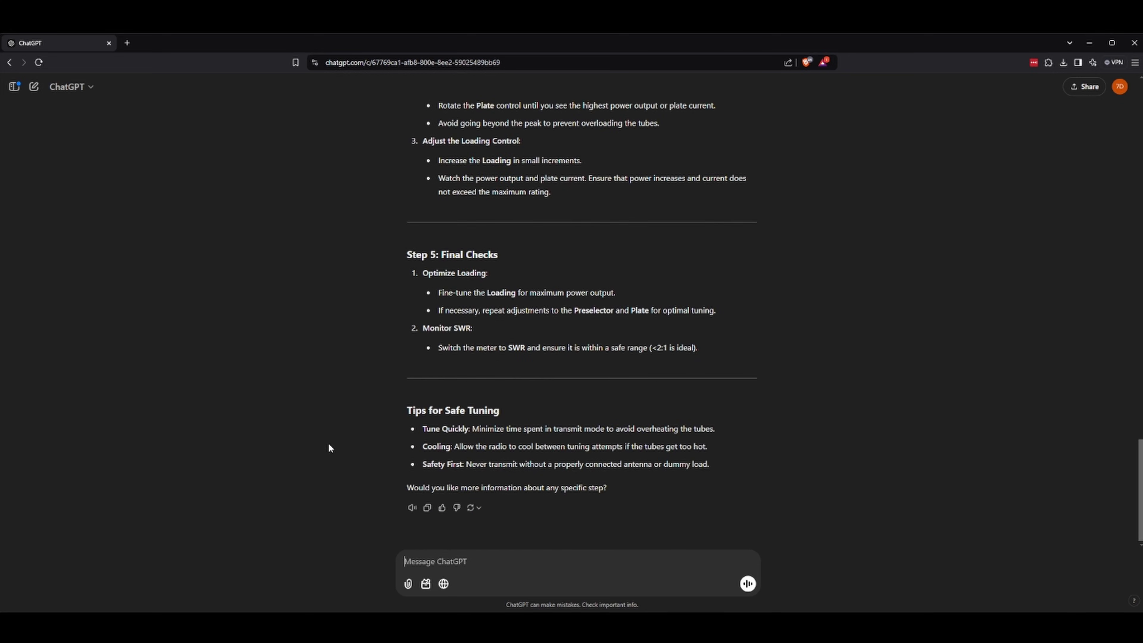
key("ctrl+shift+o")
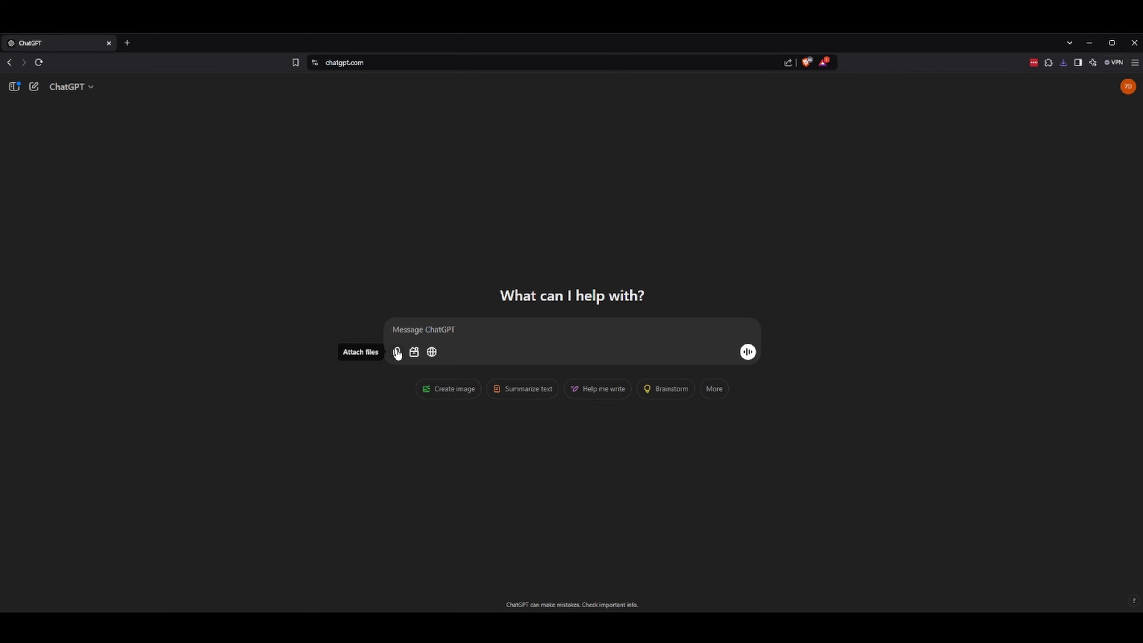
Upload the transceiver image and ask 'How do I set a notch filter?'.
left_click(397, 353)
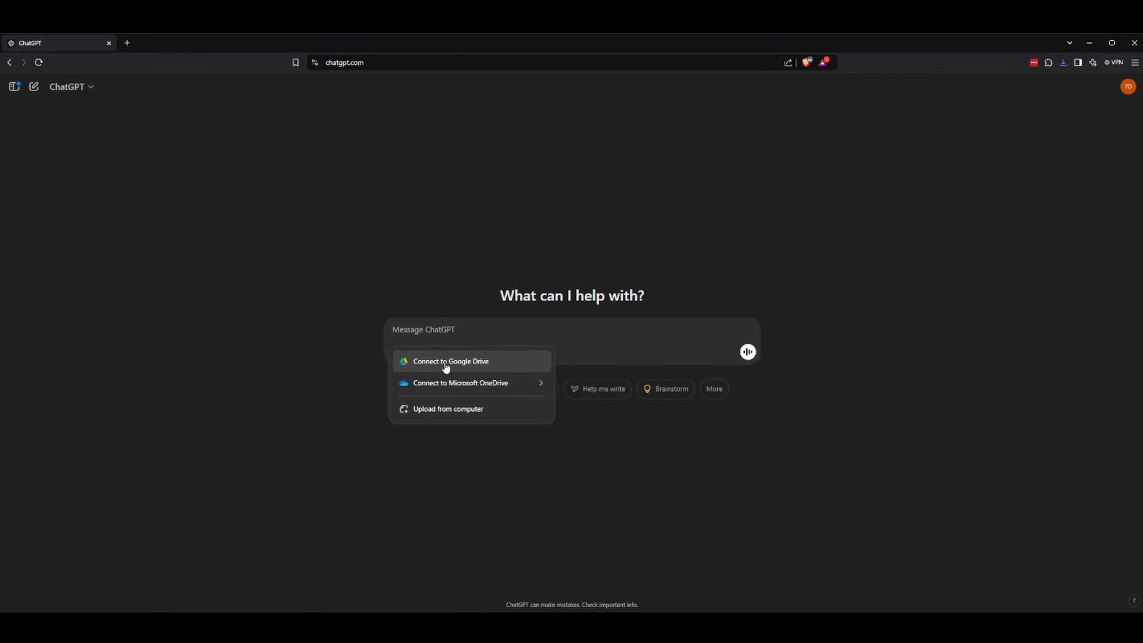
left_click(434, 408)
type("How do I set a notch filter?")
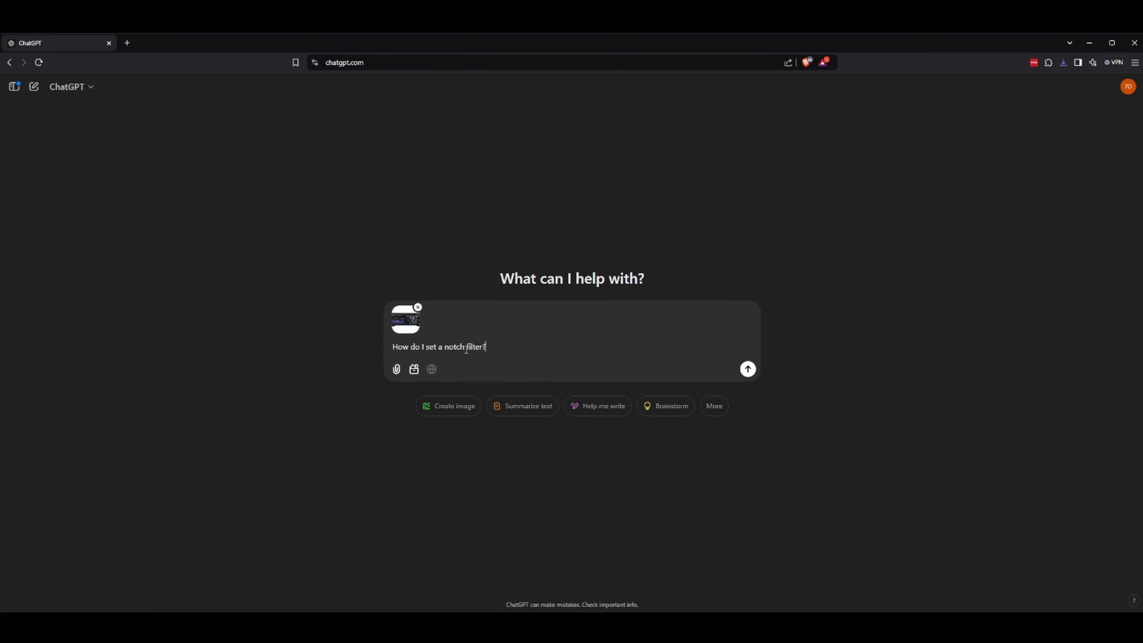
key("Return")
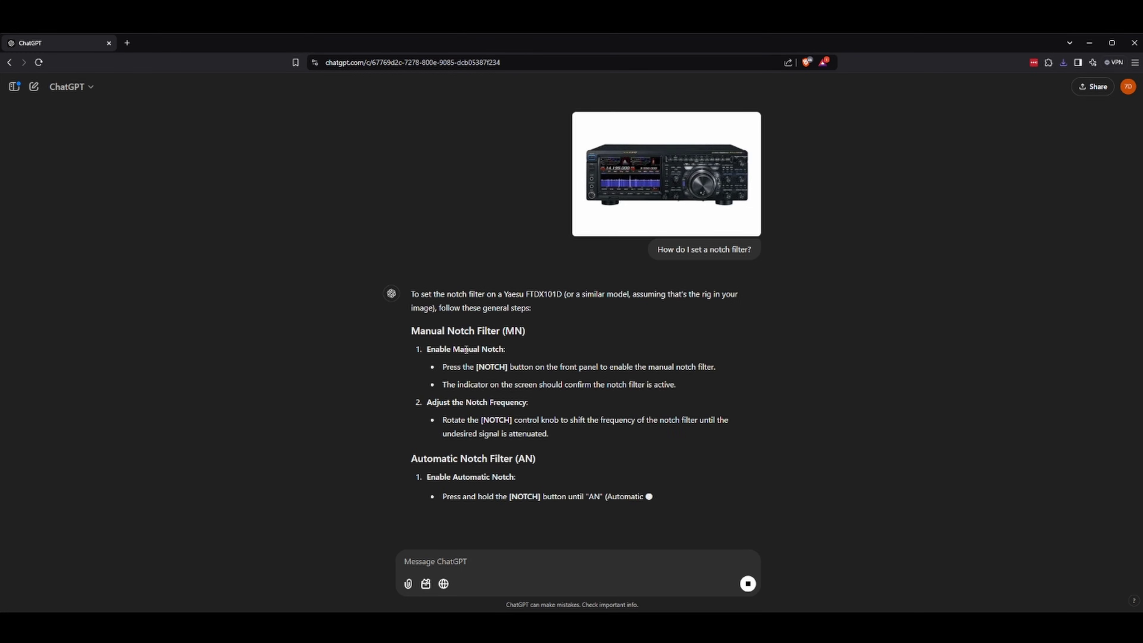
scroll(375, 360, "down", 4)
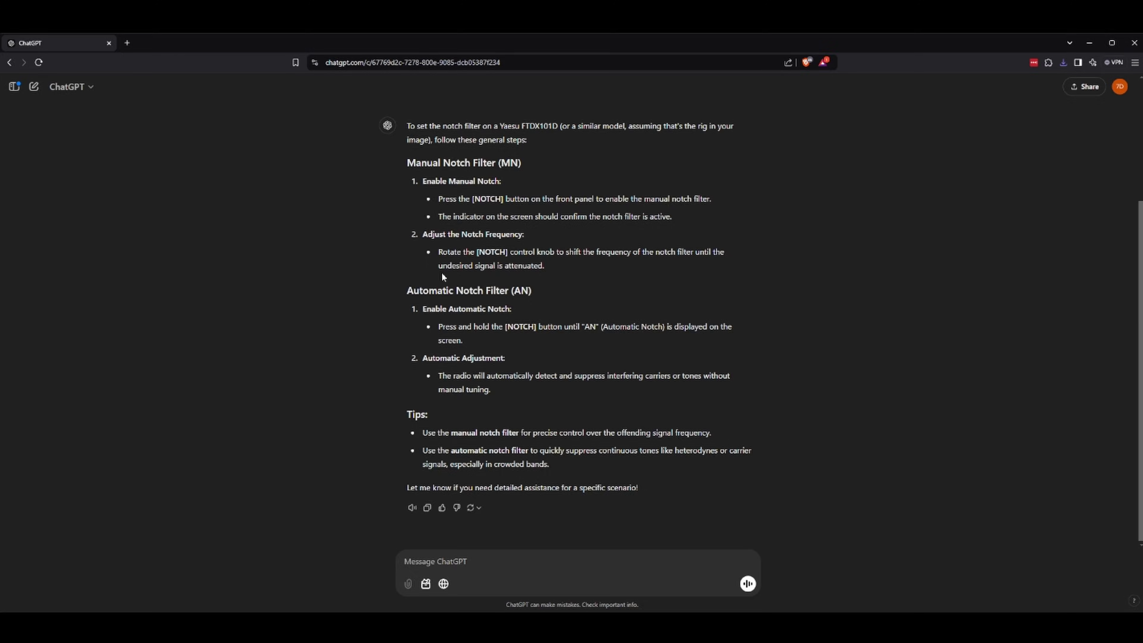